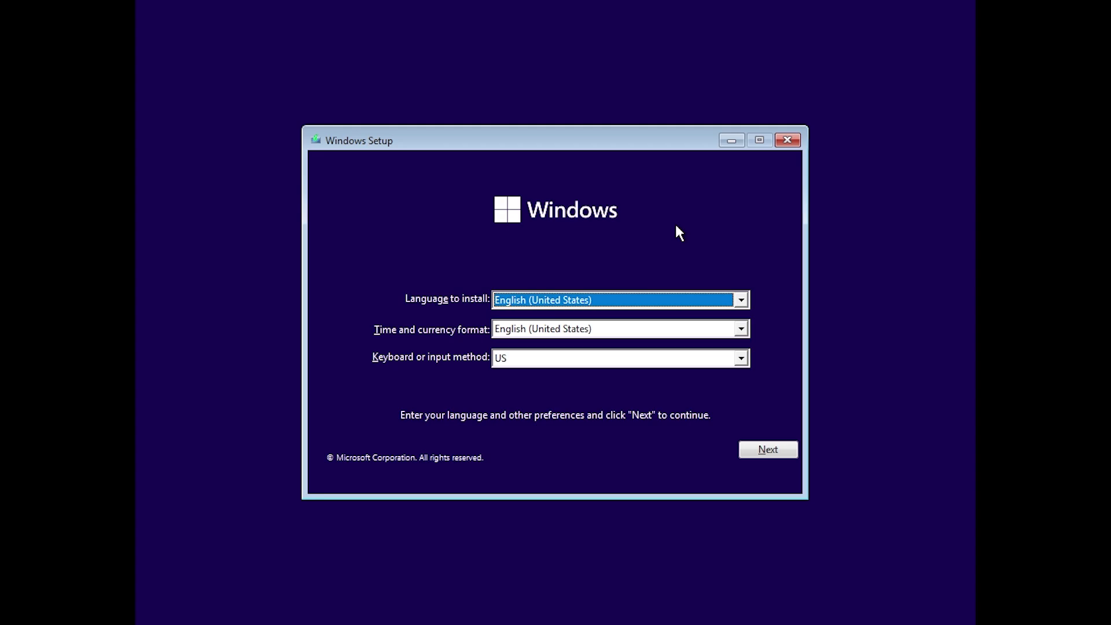
Start a Windows 11 Pro install without a product key, reaching the 'This PC can't run Windows 11' notice
{"action": "left_click", "coordinate": [759, 457]}
{"action": "left_click", "coordinate": [549, 317]}
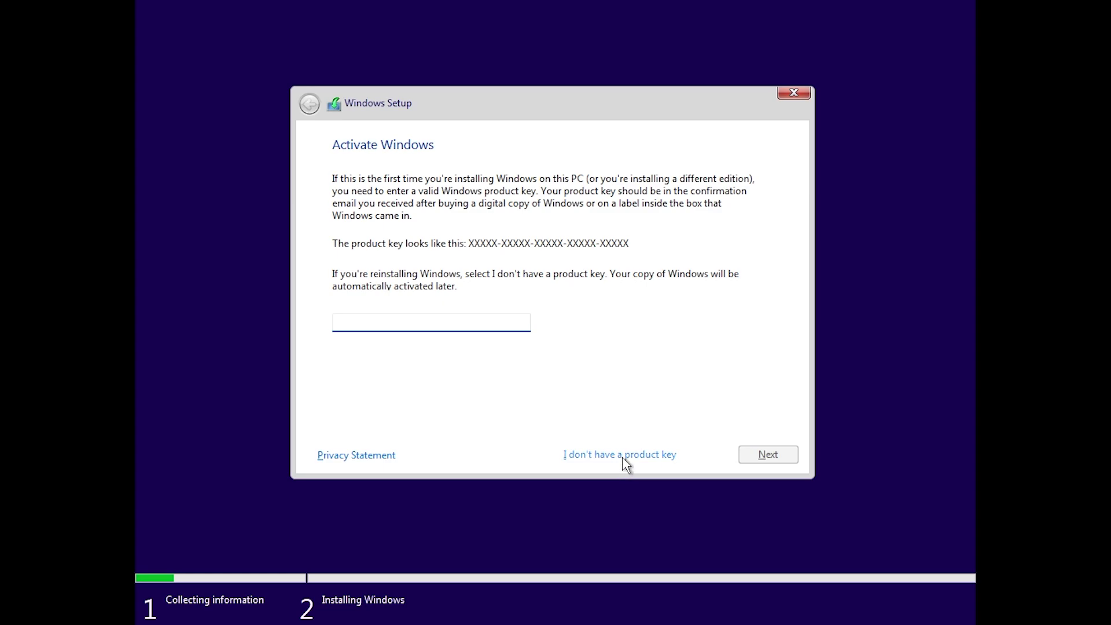
{"action": "left_click", "coordinate": [619, 460]}
{"action": "left_click", "coordinate": [393, 279]}
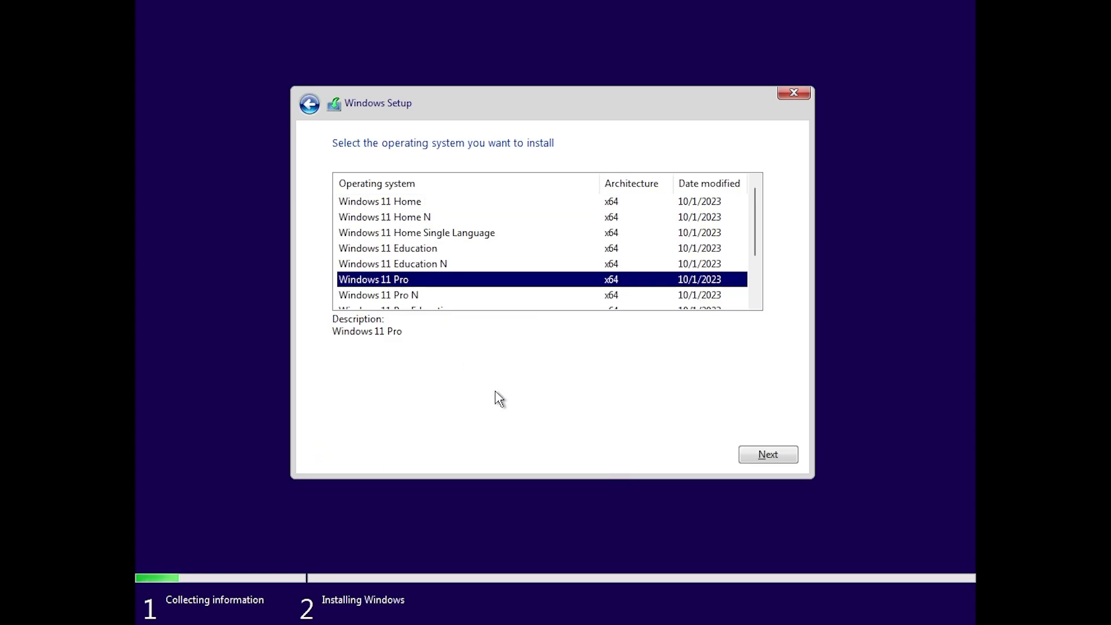
{"action": "left_click", "coordinate": [764, 455]}
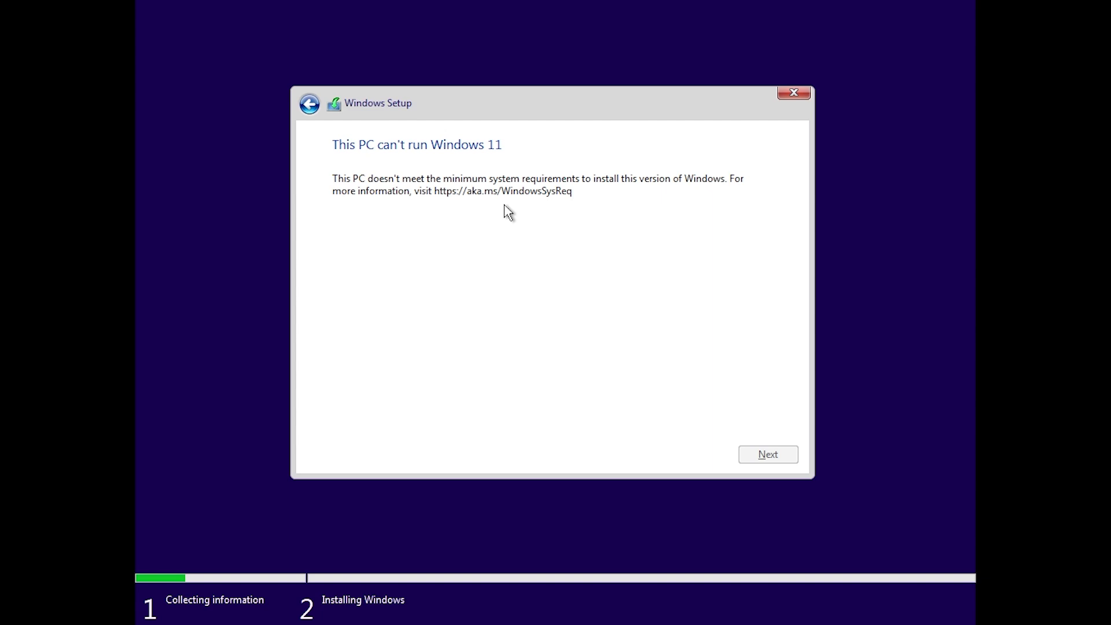
Go back to the product key page and launch regedit from a Shift+F10 command prompt
{"action": "left_click", "coordinate": [309, 105]}
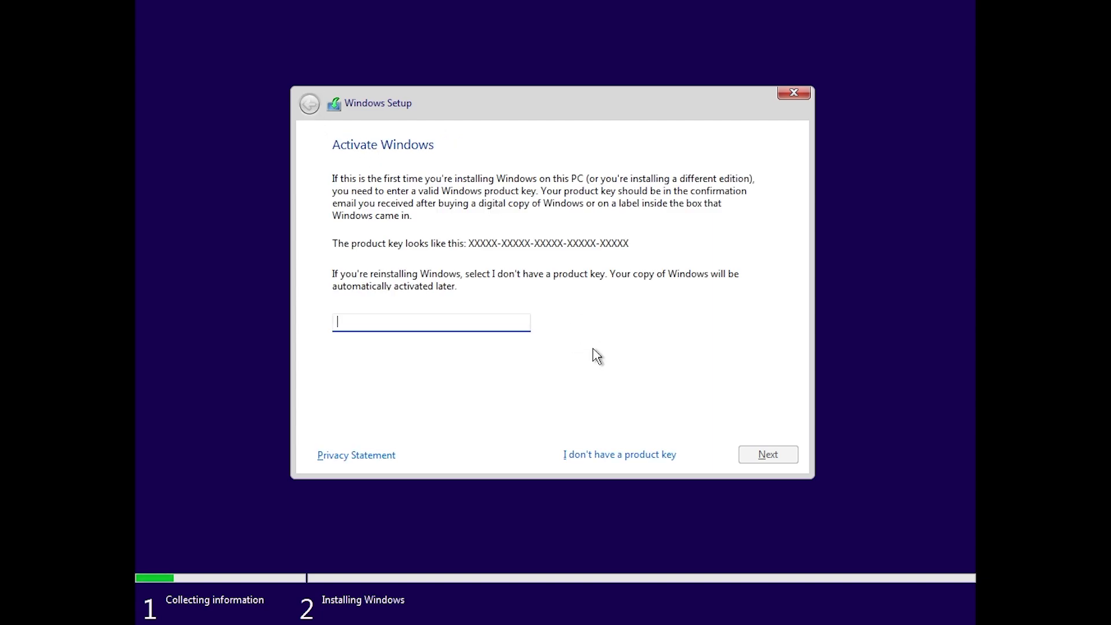
{"action": "key", "text": "shift+F10"}
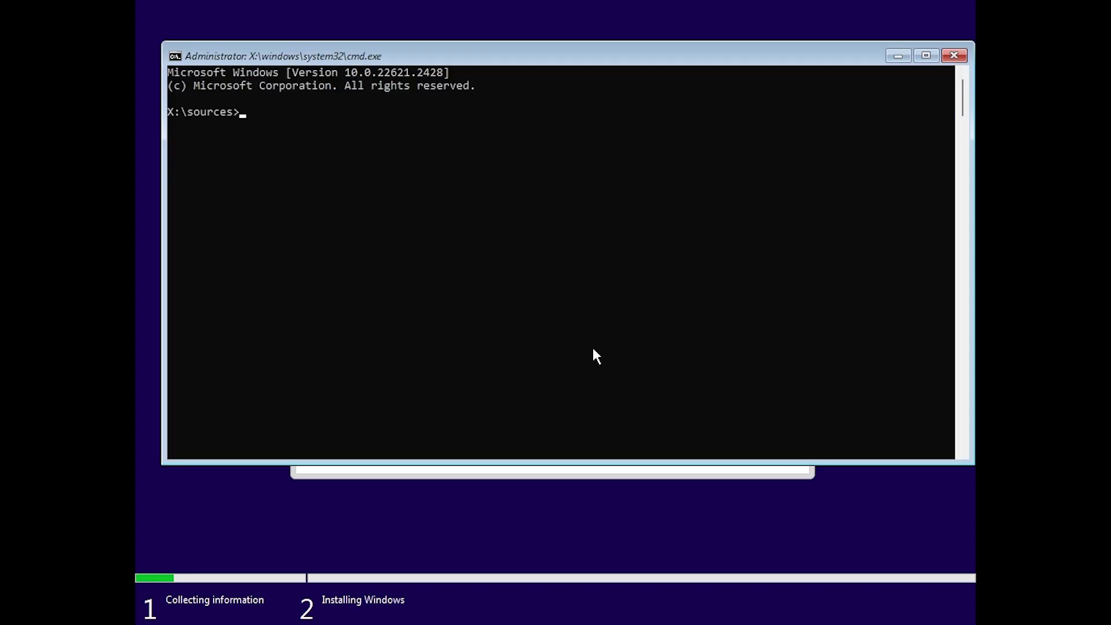
{"action": "type", "text": "regedit"}
{"action": "key", "text": "Return"}
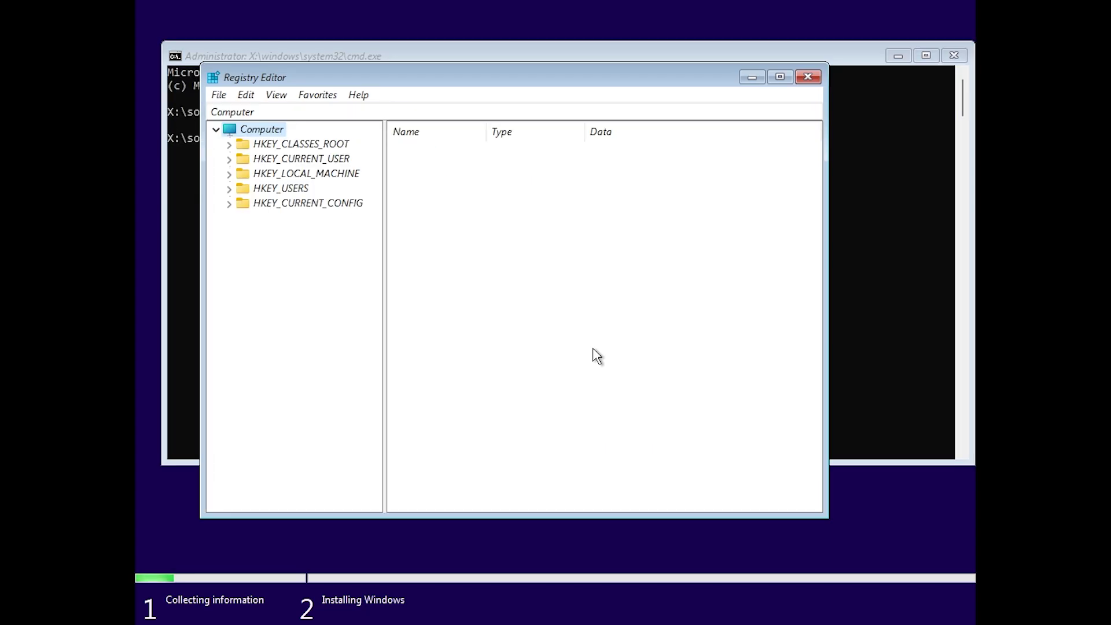
Expand HKEY_LOCAL_MACHINE\SYSTEM\Setup and add a new subkey named LabConfig
{"action": "left_click", "coordinate": [229, 174]}
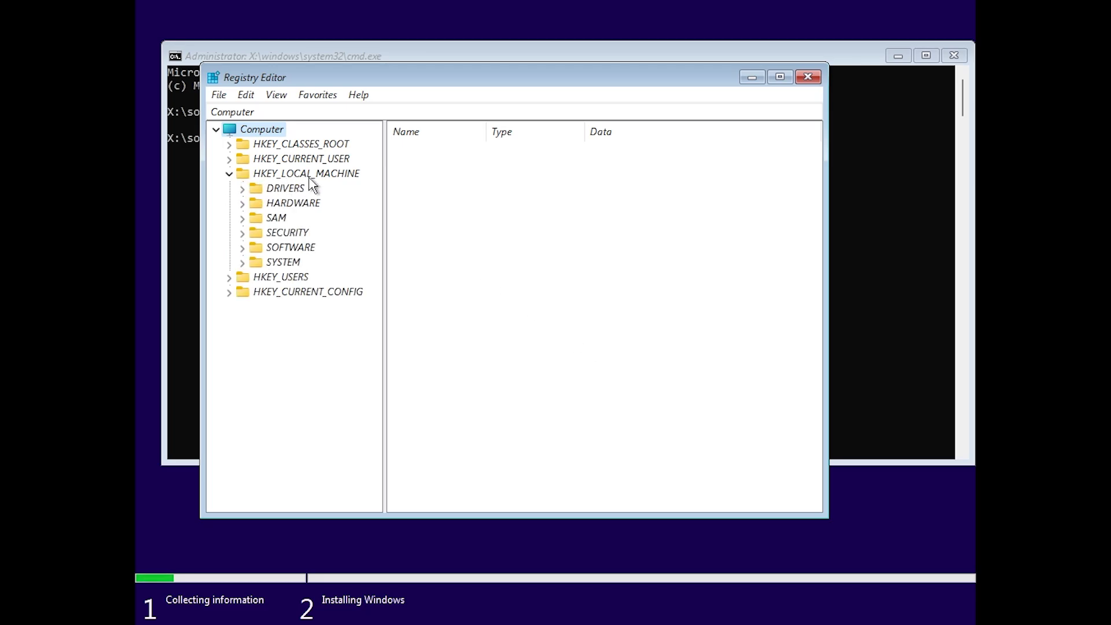
{"action": "left_click", "coordinate": [242, 262]}
{"action": "double_click", "coordinate": [278, 411]}
{"action": "right_click", "coordinate": [278, 412]}
{"action": "mouse_move", "coordinate": [342, 441]}
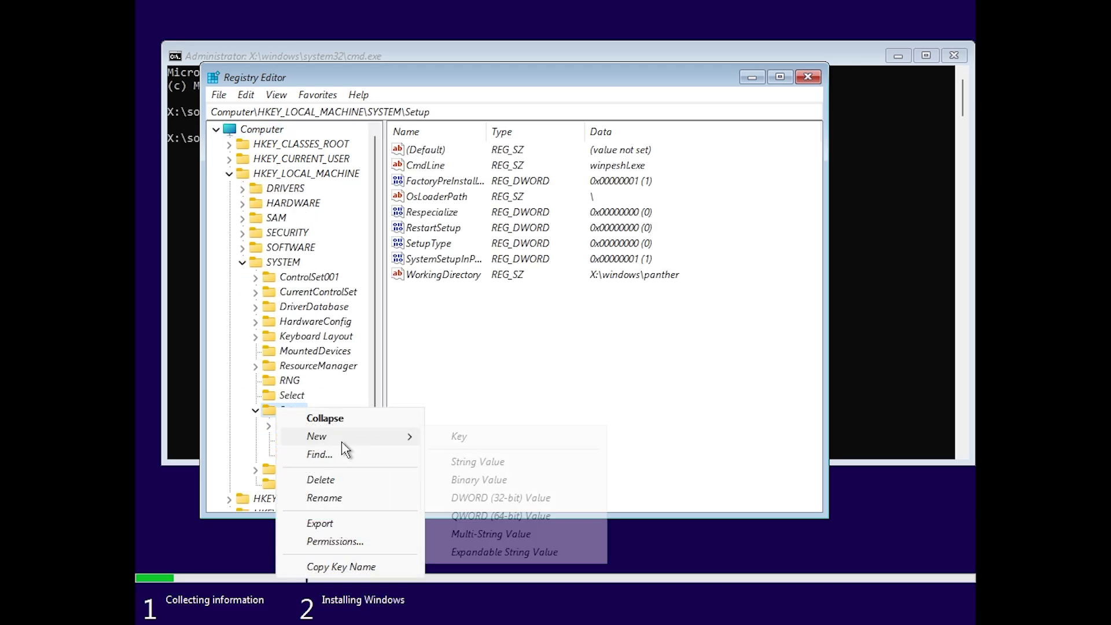
{"action": "left_click", "coordinate": [462, 437]}
{"action": "type", "text": "LabConfig"}
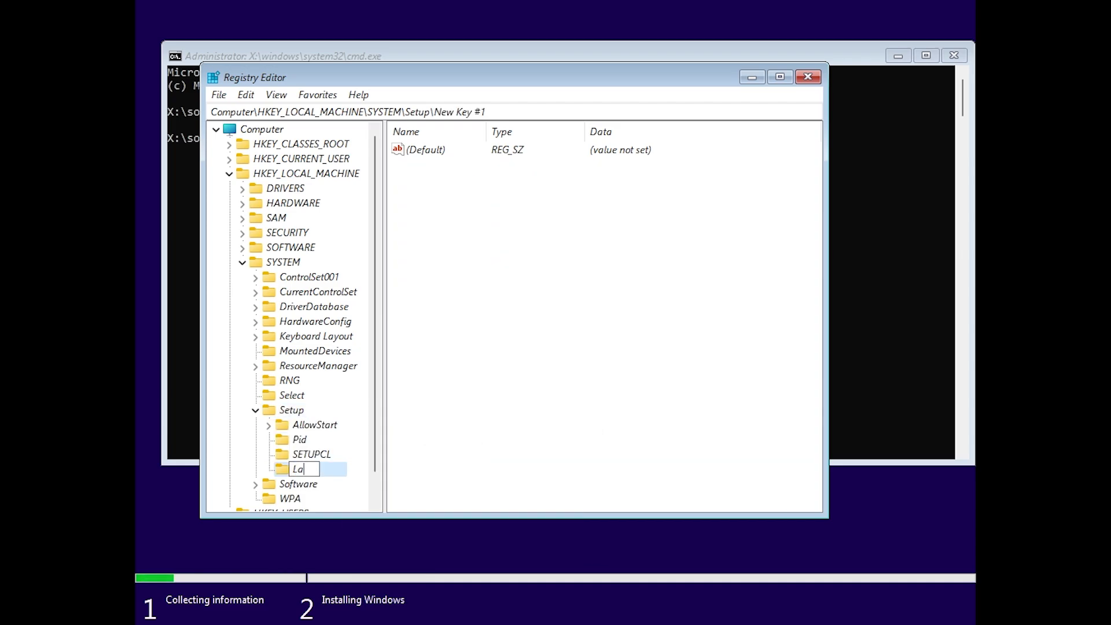
{"action": "left_click", "coordinate": [482, 457]}
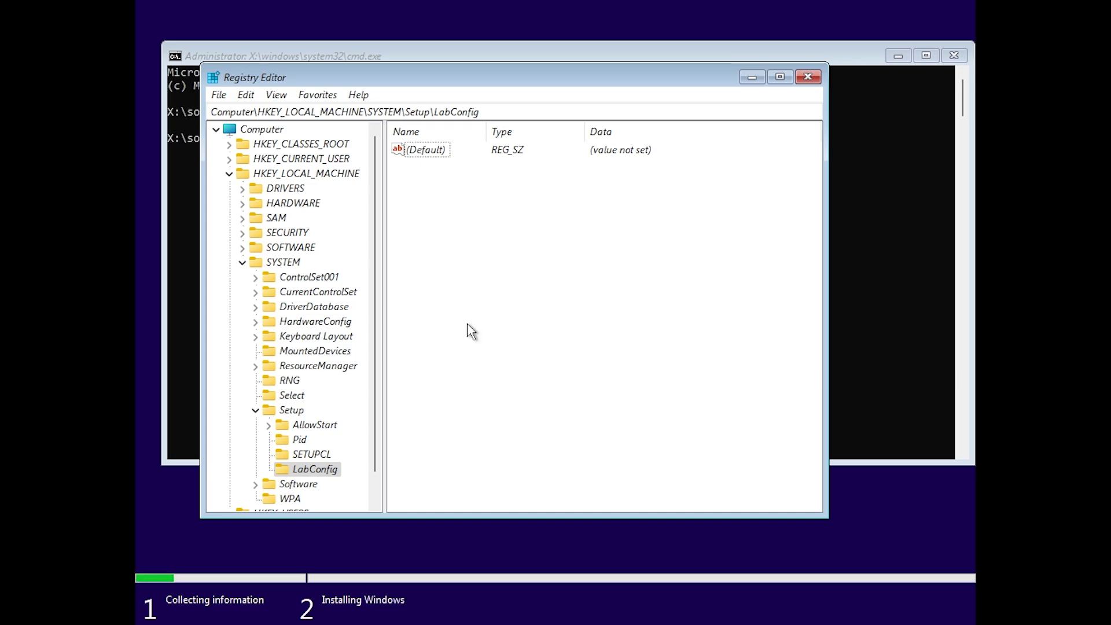
Add a BypassTPMCheck DWORD (32-bit) under LabConfig with value data 1
{"action": "left_click", "coordinate": [325, 473]}
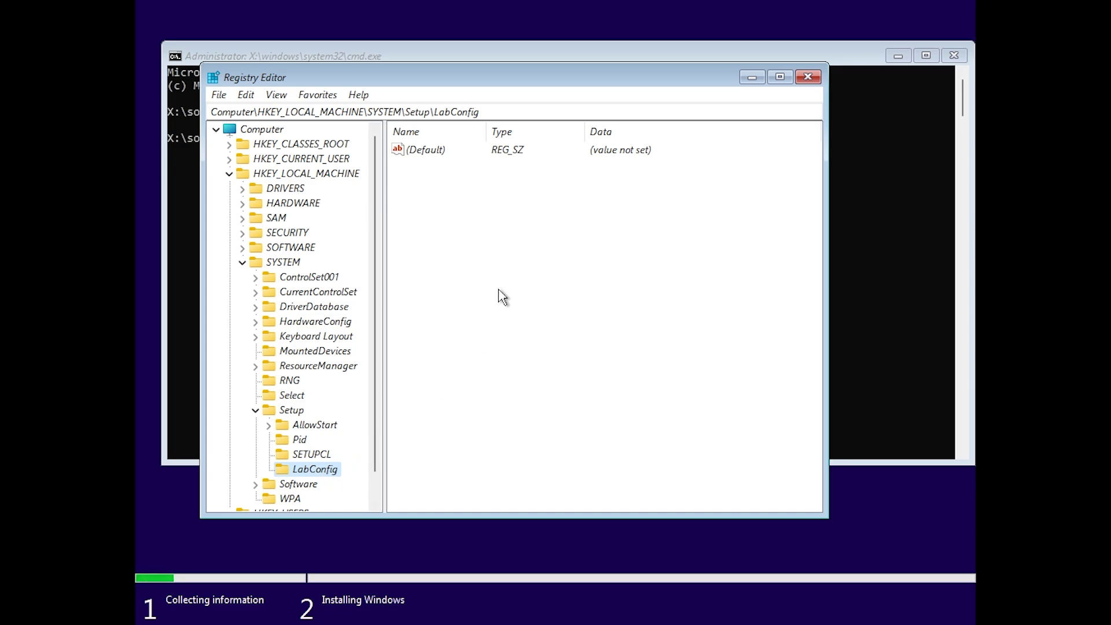
{"action": "right_click", "coordinate": [446, 211]}
{"action": "mouse_move", "coordinate": [497, 219]}
{"action": "left_click", "coordinate": [616, 280]}
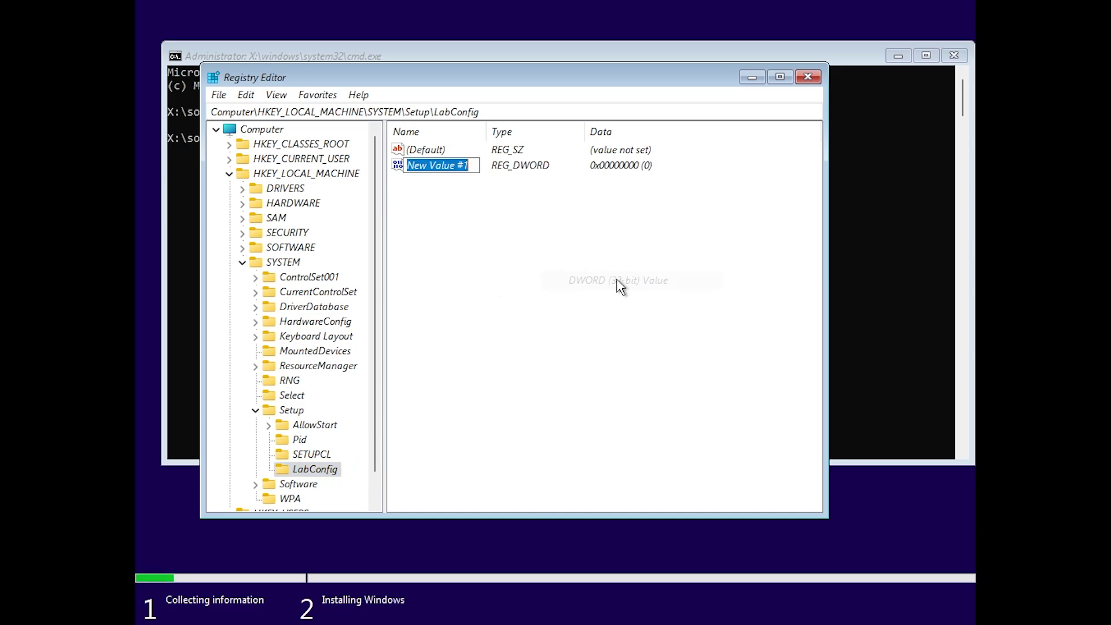
{"action": "type", "text": "Bypas"}
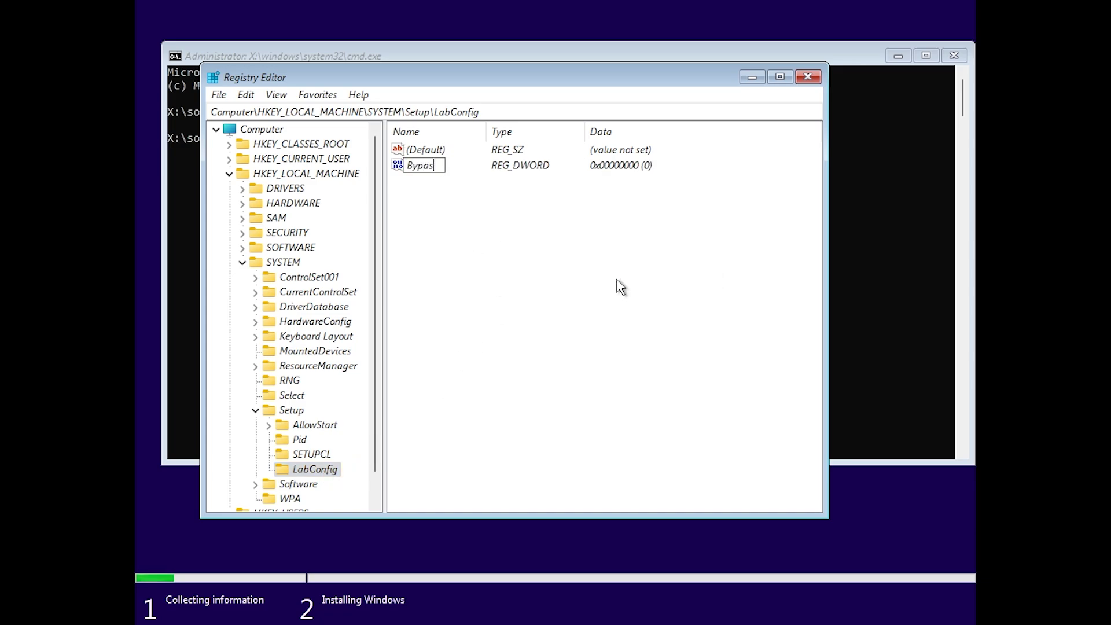
{"action": "type", "text": "sTPMCheck"}
{"action": "key", "text": "Return"}
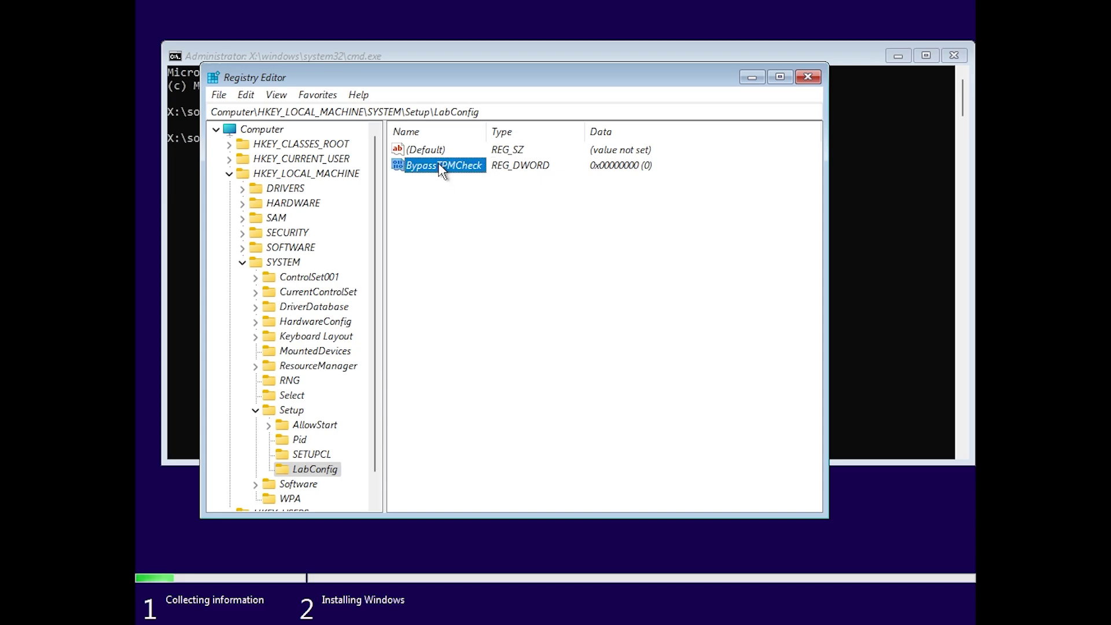
{"action": "double_click", "coordinate": [439, 165]}
{"action": "type", "text": "1"}
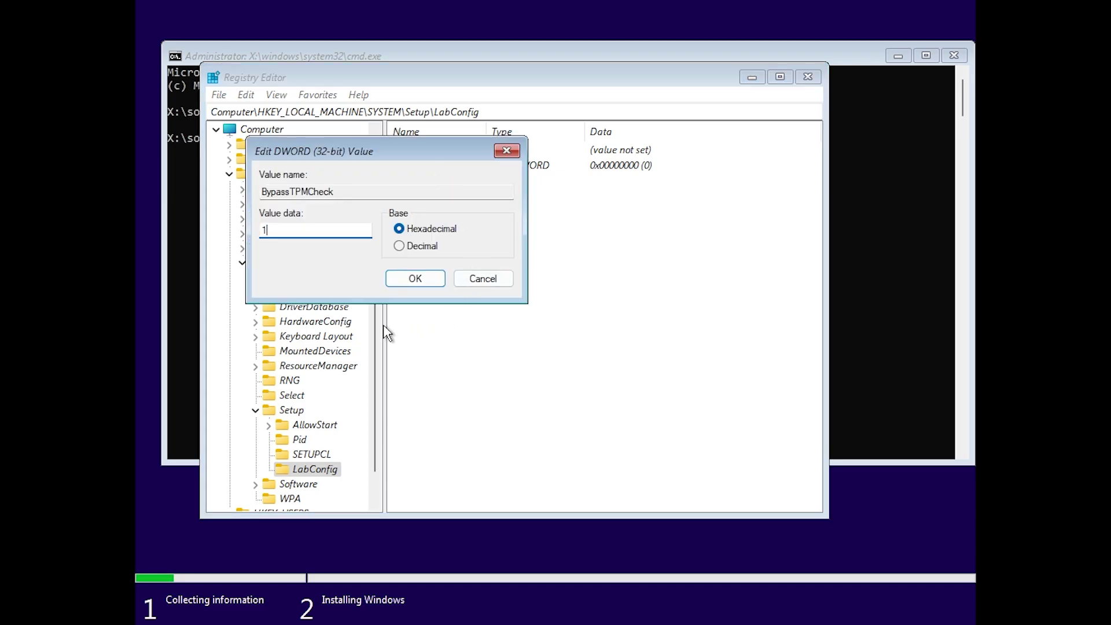
{"action": "left_click", "coordinate": [416, 278]}
Add a BypassSecureBootCheck DWORD with value data 1, then close Registry Editor
{"action": "right_click", "coordinate": [463, 250]}
{"action": "mouse_move", "coordinate": [509, 258]}
{"action": "left_click", "coordinate": [608, 321]}
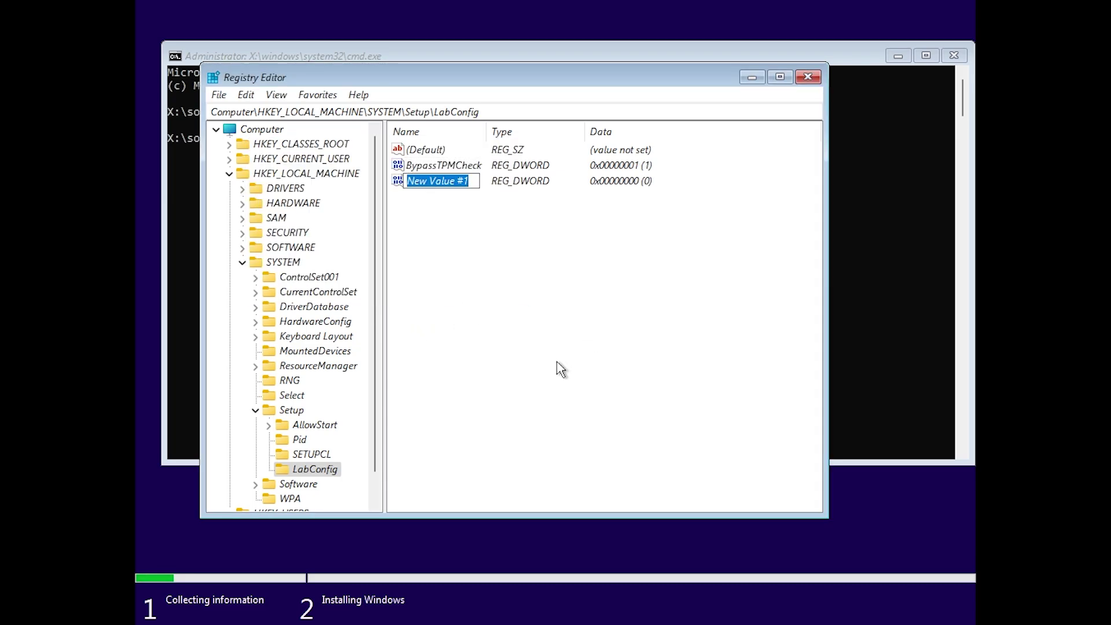
{"action": "type", "text": "BypassSecure"}
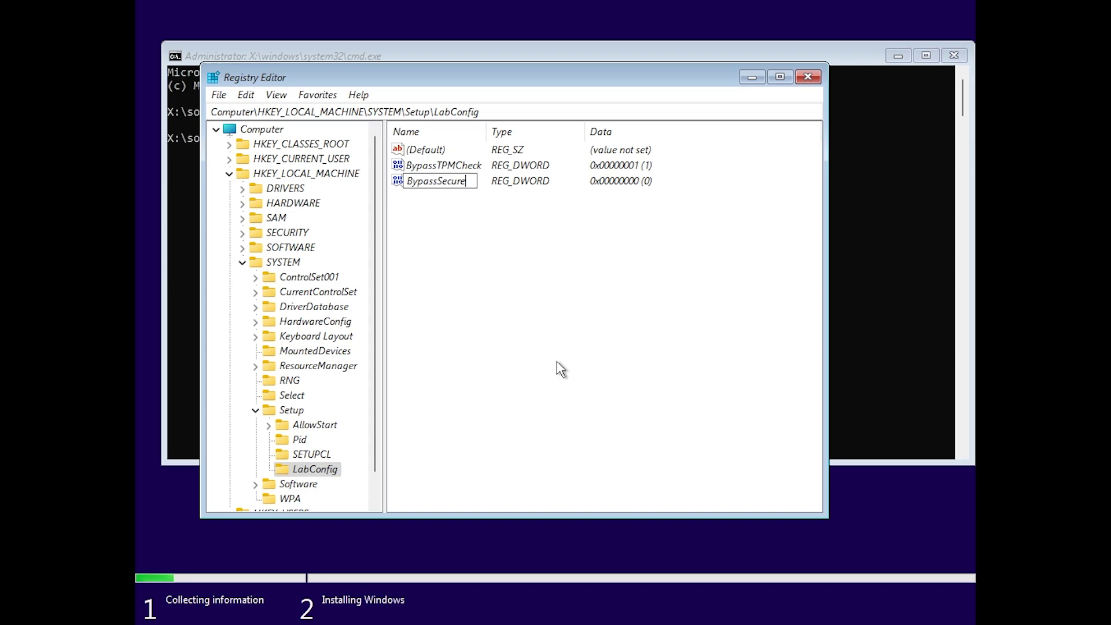
{"action": "type", "text": "BootCheck"}
{"action": "key", "text": "Return"}
{"action": "key", "text": "Return"}
{"action": "type", "text": "1"}
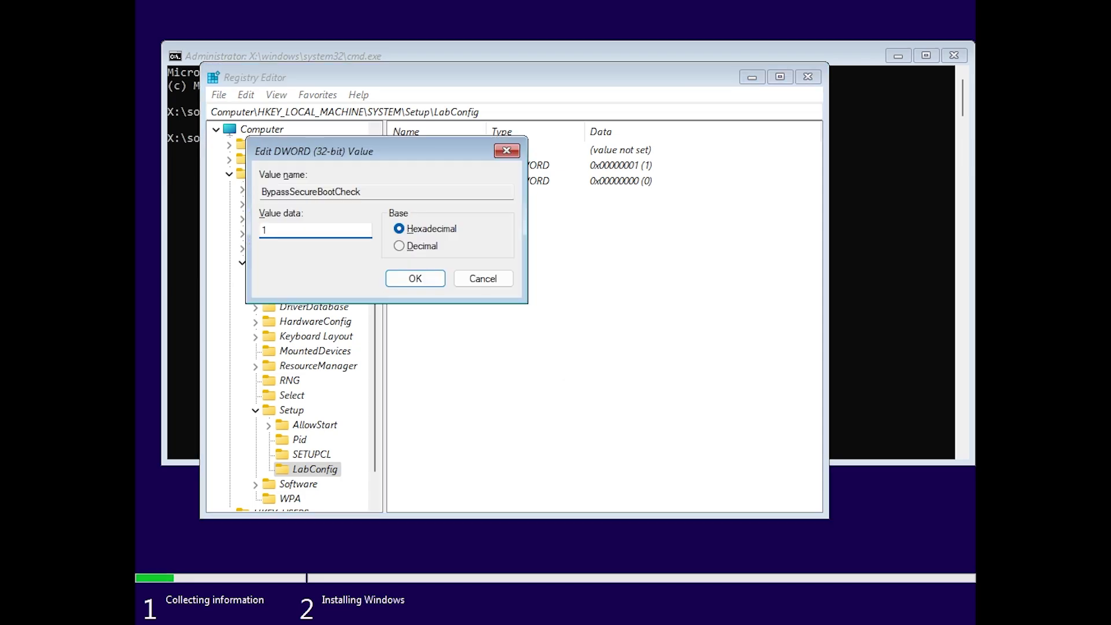
{"action": "left_click", "coordinate": [427, 280]}
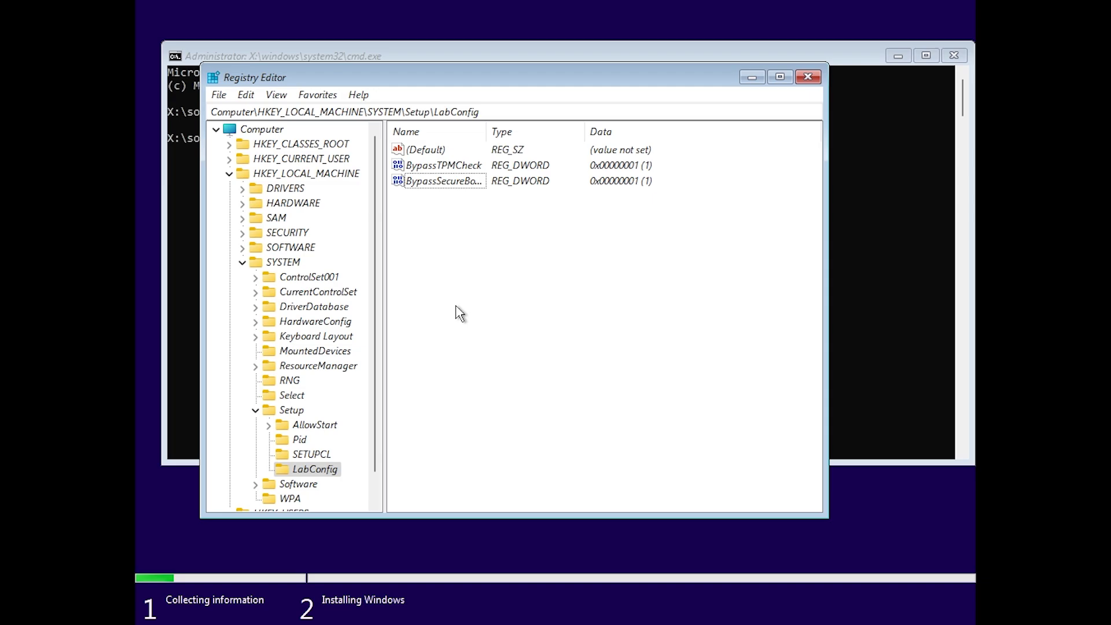
{"action": "left_click", "coordinate": [447, 167]}
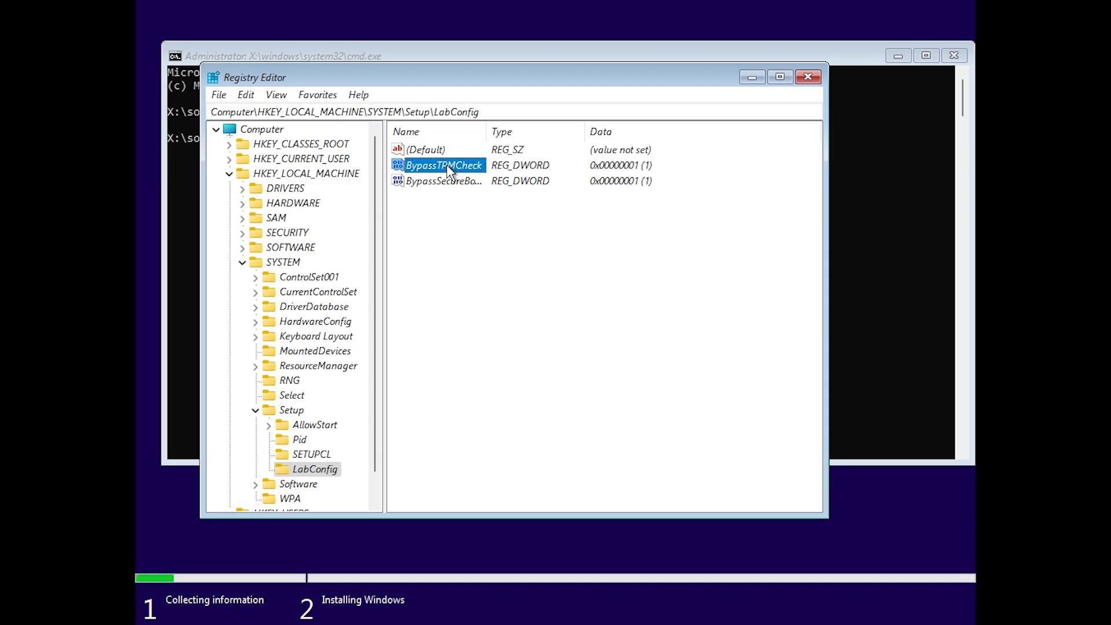
{"action": "left_click", "coordinate": [446, 180]}
Close cmd, skip the product key, pick Windows 11 Pro, accept the licence, choose Custom install
{"action": "left_click", "coordinate": [808, 77]}
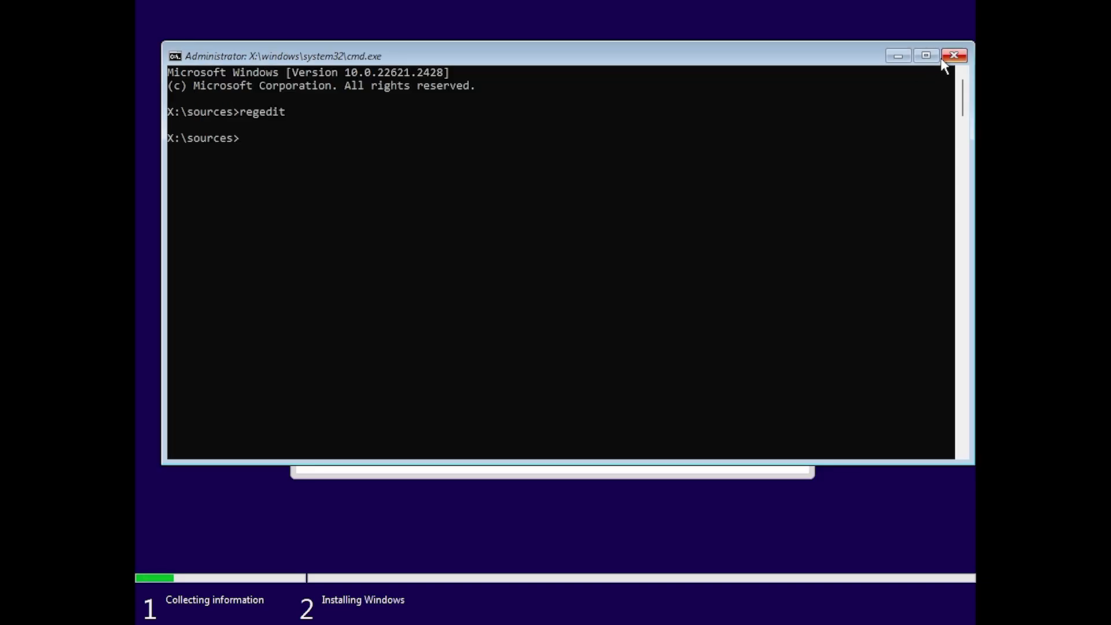
{"action": "left_click", "coordinate": [948, 58]}
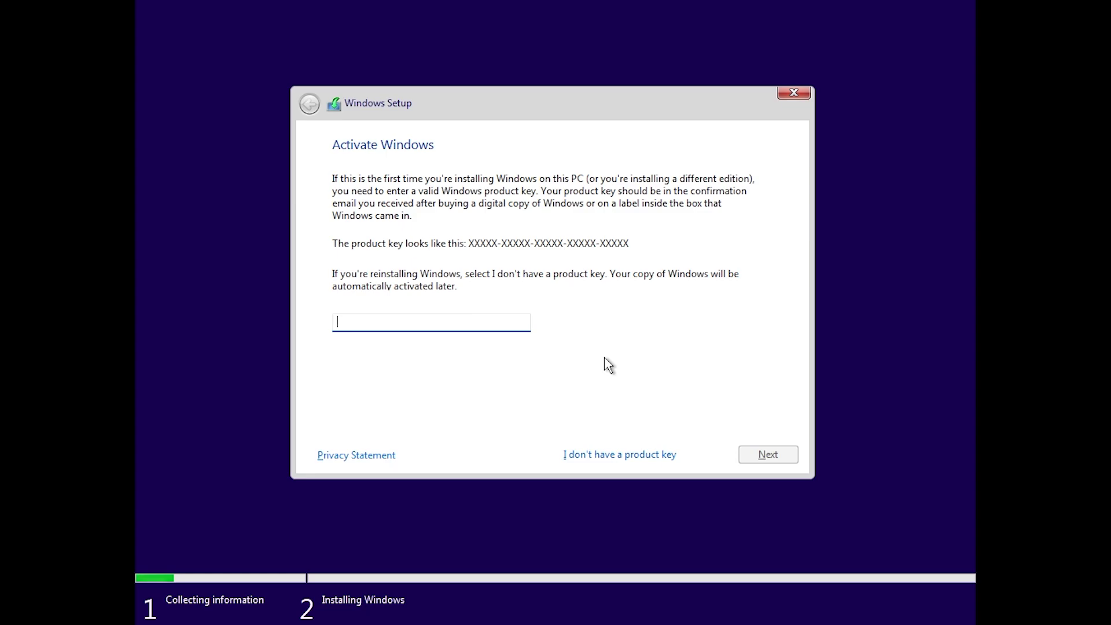
{"action": "left_click", "coordinate": [616, 456]}
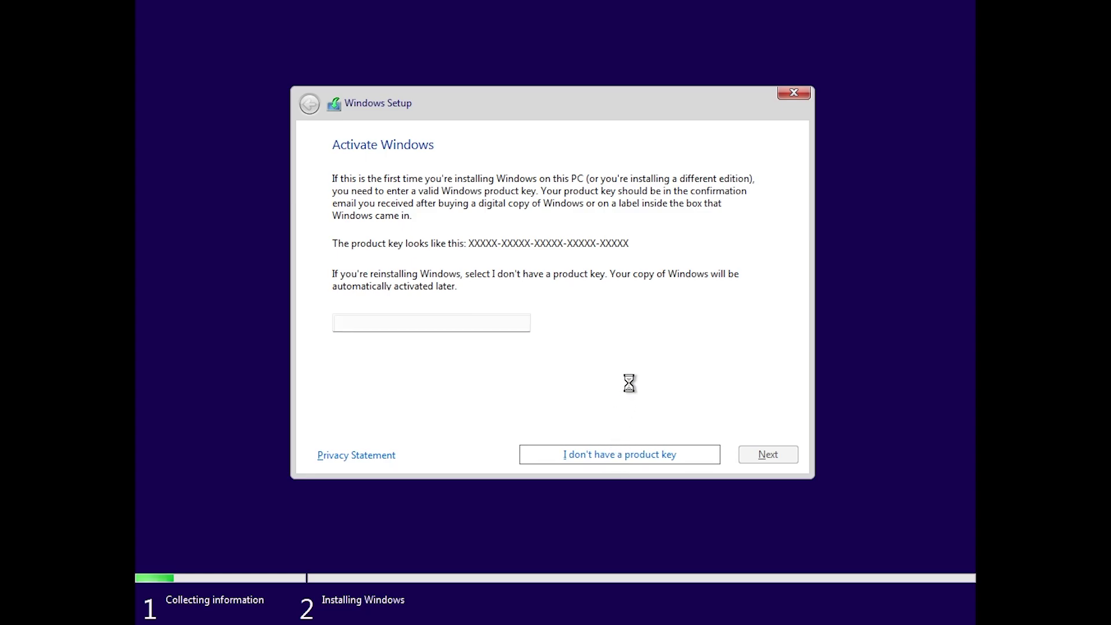
{"action": "left_click", "coordinate": [399, 283]}
{"action": "left_click", "coordinate": [759, 460]}
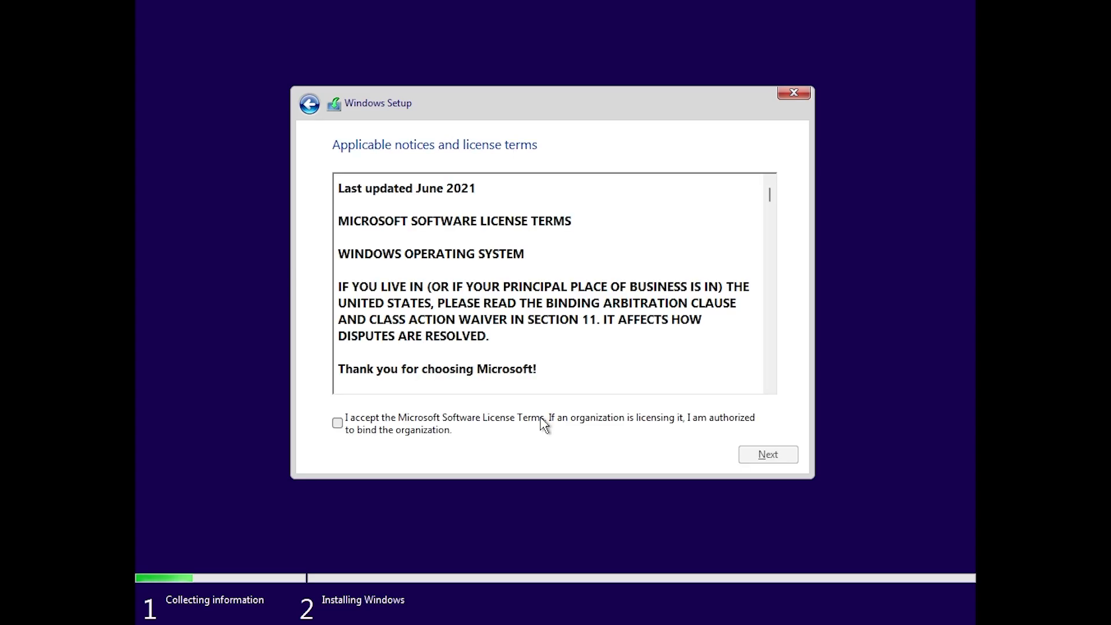
{"action": "key", "text": "alt+a"}
{"action": "left_click", "coordinate": [767, 456]}
{"action": "left_click", "coordinate": [491, 304]}
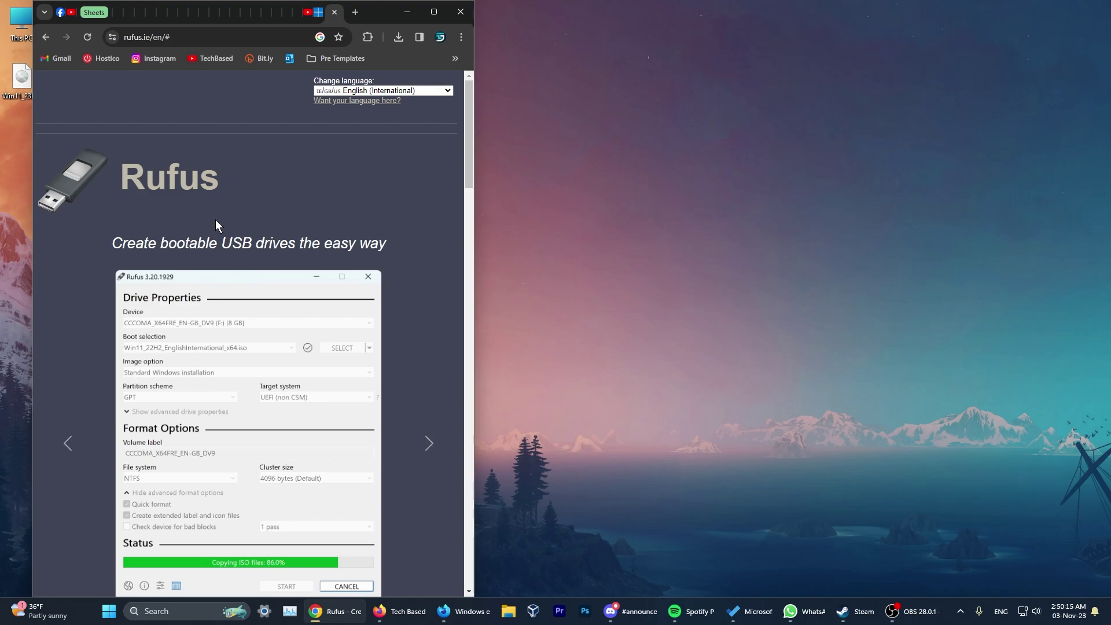
Download rufus-4.3.exe from rufus.ie into the Desktop folder and show the desktop
{"action": "scroll", "coordinate": [215, 220], "scroll_direction": "down", "scroll_amount": 3}
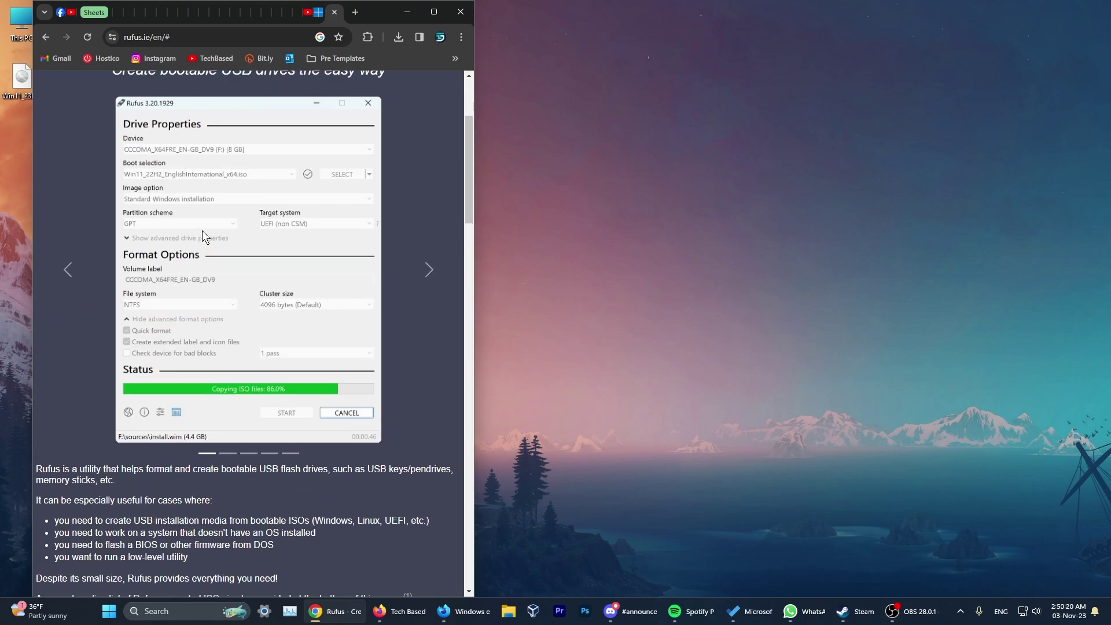
{"action": "scroll", "coordinate": [189, 270], "scroll_direction": "down", "scroll_amount": 5}
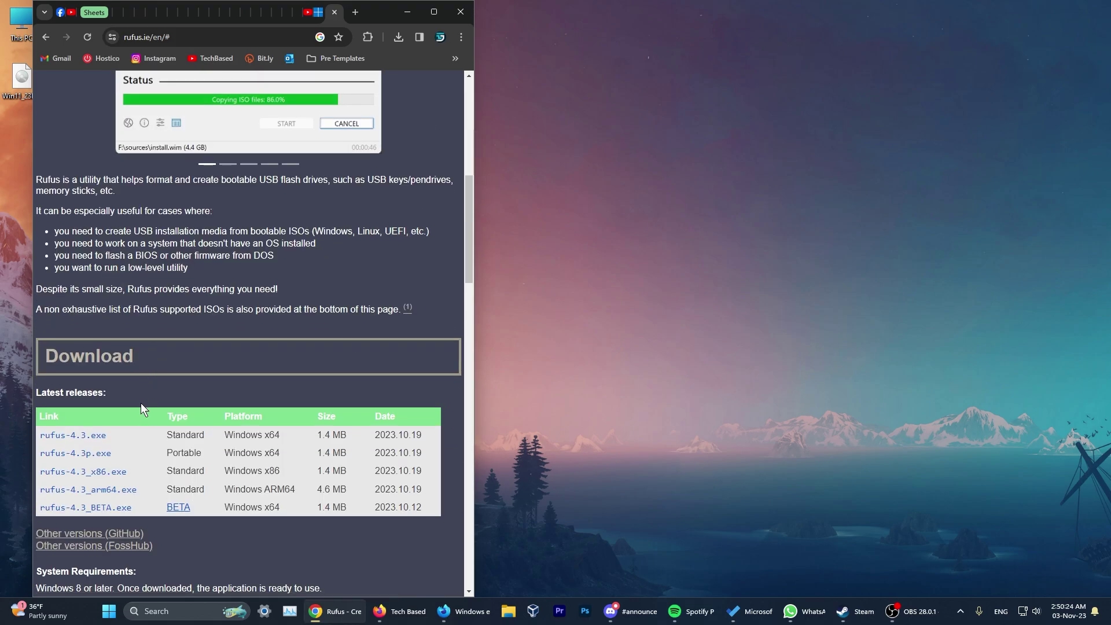
{"action": "left_click", "coordinate": [82, 435]}
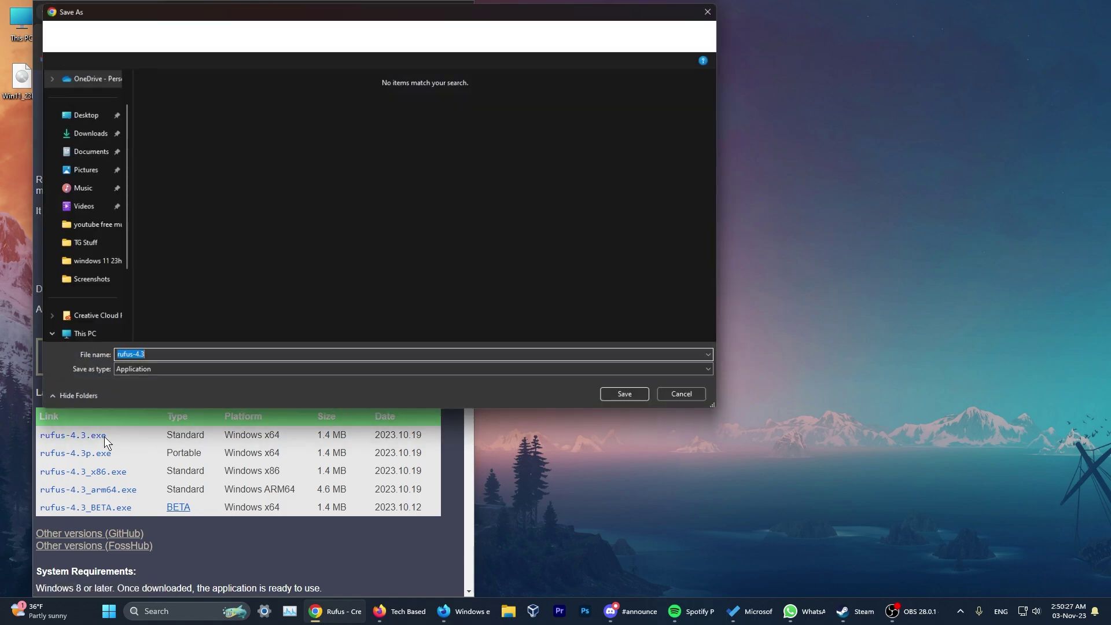
{"action": "left_click", "coordinate": [129, 153]}
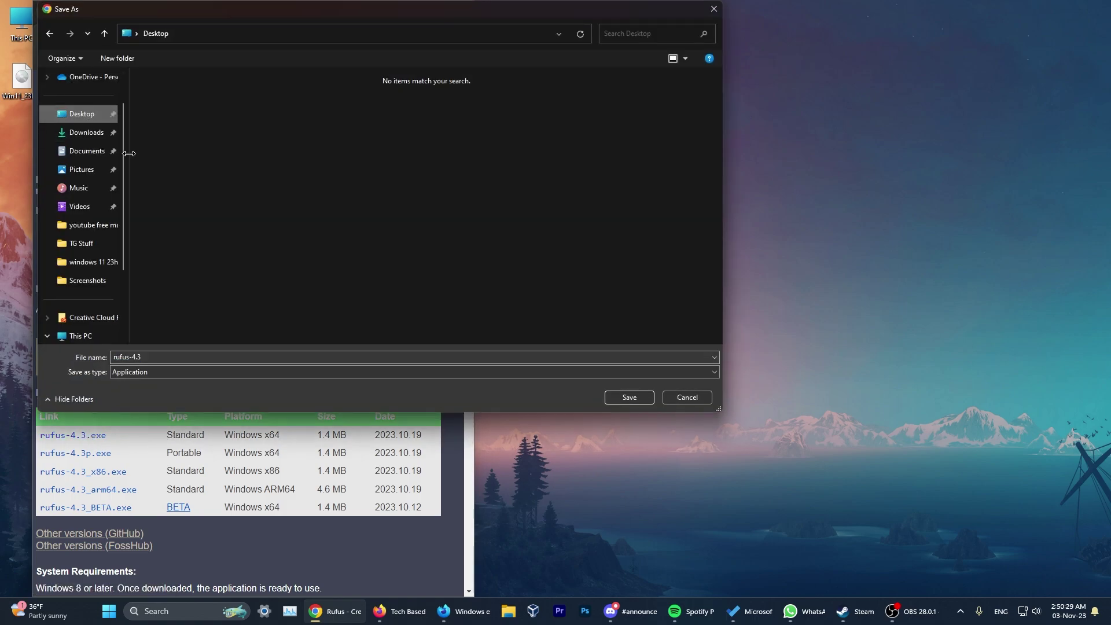
{"action": "left_click", "coordinate": [607, 397]}
{"action": "key", "text": "super+d"}
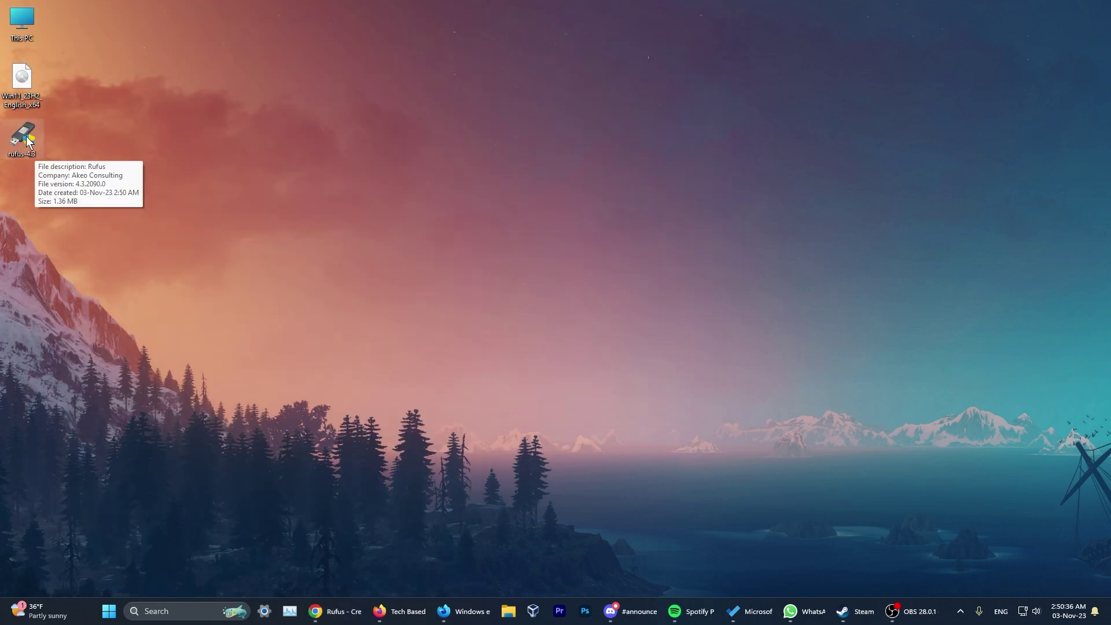
Launch rufus-4.3, keep the RECOVERY drive, and load Win11_23H2_English_x64.iso from the Desktop
{"action": "double_click", "coordinate": [38, 144]}
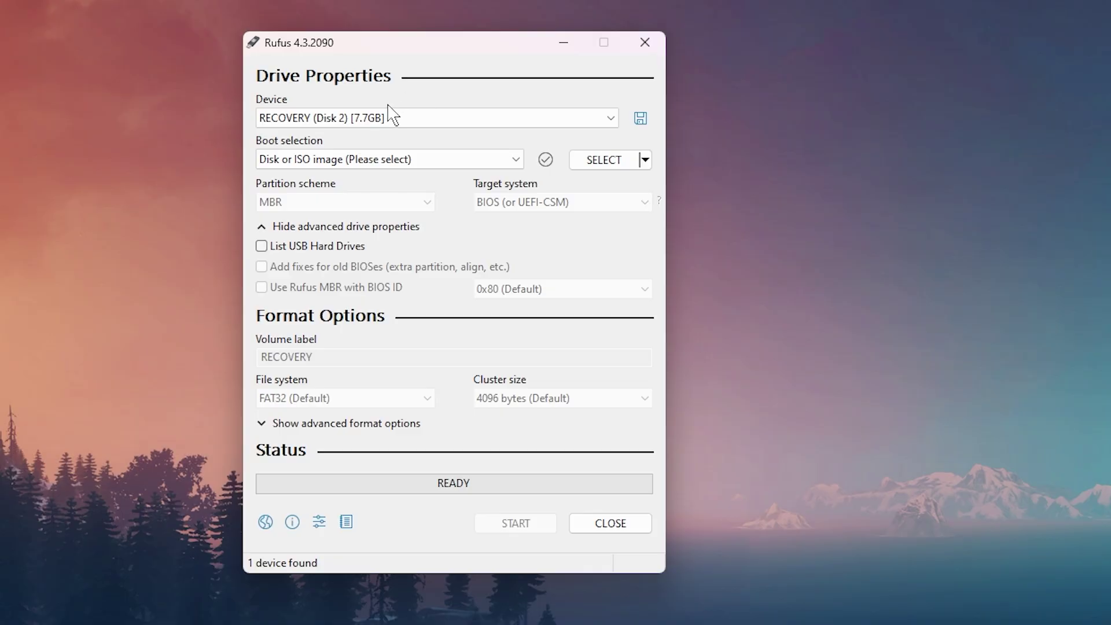
{"action": "left_click", "coordinate": [361, 119]}
{"action": "left_click", "coordinate": [315, 89]}
{"action": "left_click", "coordinate": [352, 165]}
{"action": "left_click", "coordinate": [343, 167]}
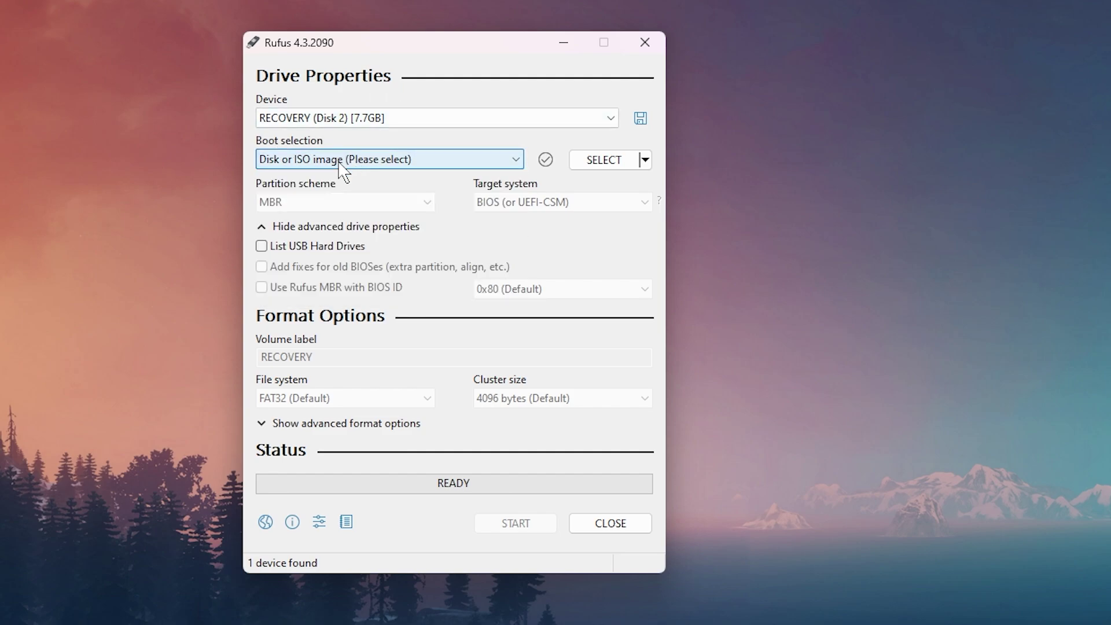
{"action": "left_click", "coordinate": [599, 165]}
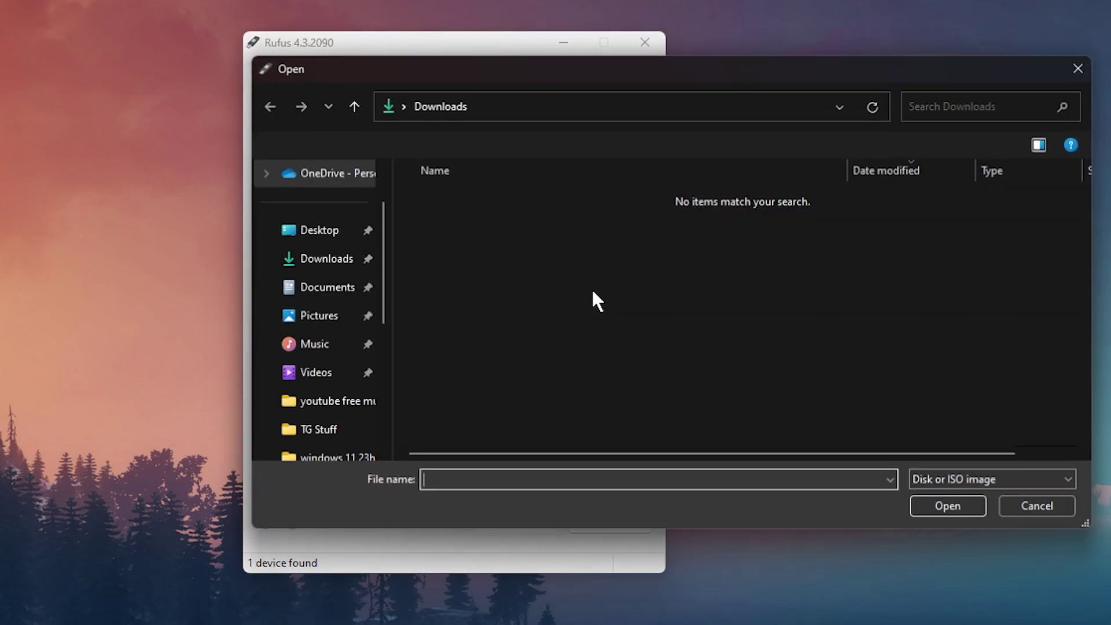
{"action": "left_click", "coordinate": [319, 230]}
{"action": "left_click", "coordinate": [454, 231]}
{"action": "left_click", "coordinate": [934, 506]}
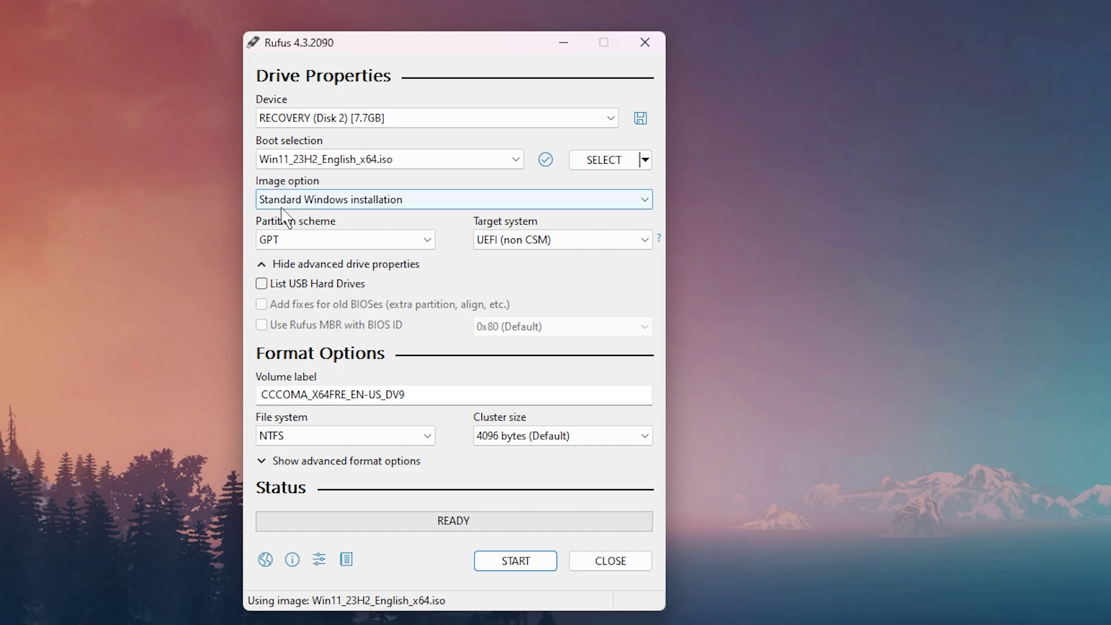
Keep GPT as the partition scheme and start creating the bootable USB drive
{"action": "left_click", "coordinate": [350, 246]}
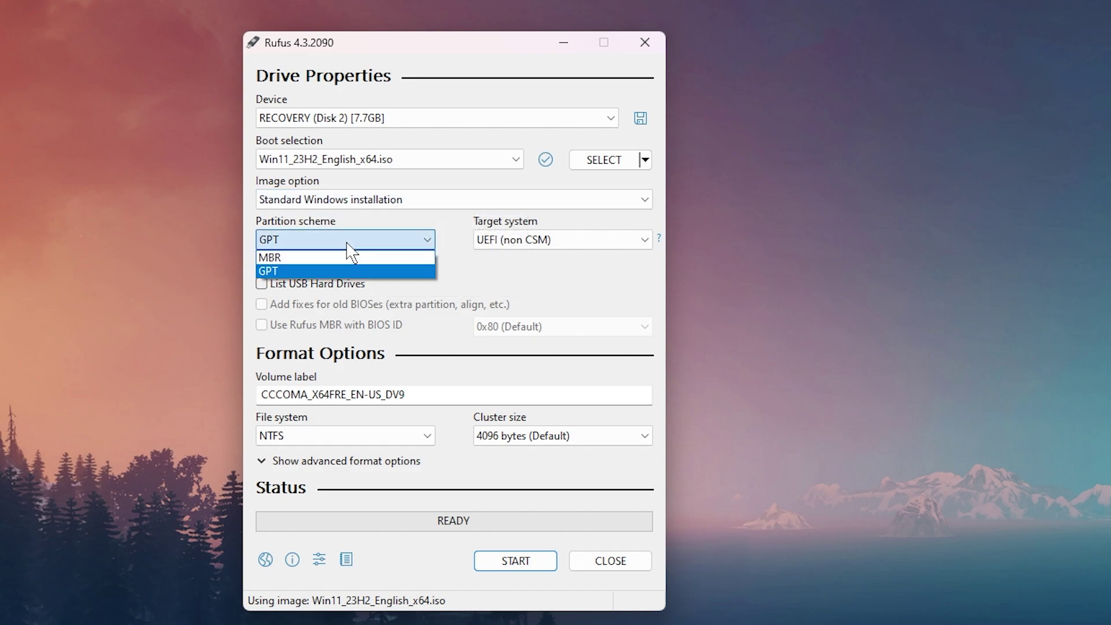
{"action": "left_click", "coordinate": [303, 238]}
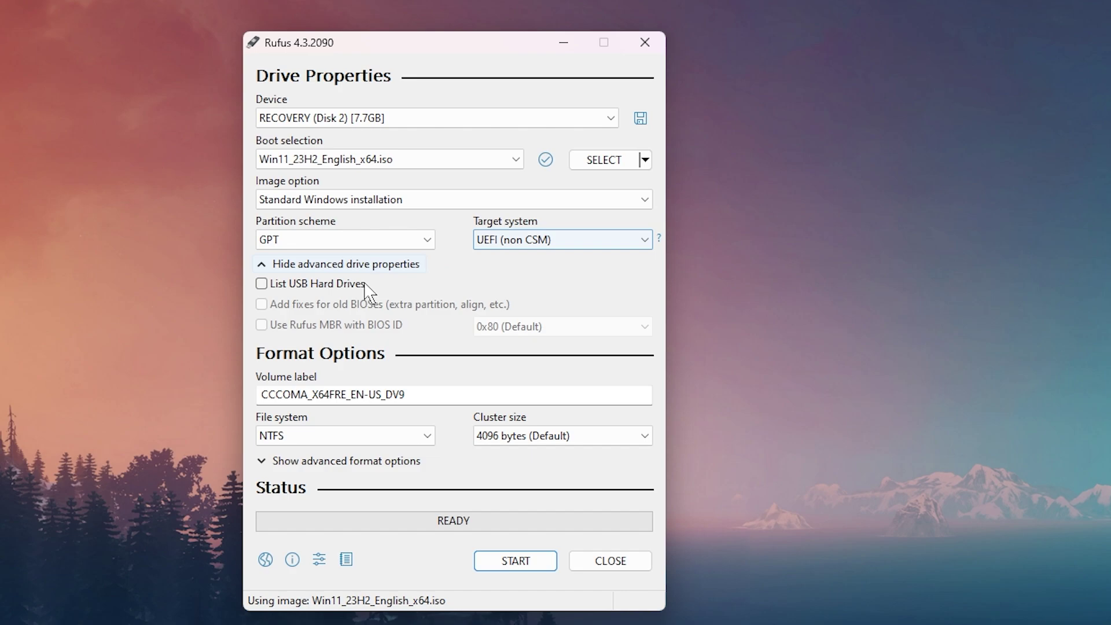
{"action": "left_click_drag", "start_coordinate": [439, 394], "coordinate": [207, 405]}
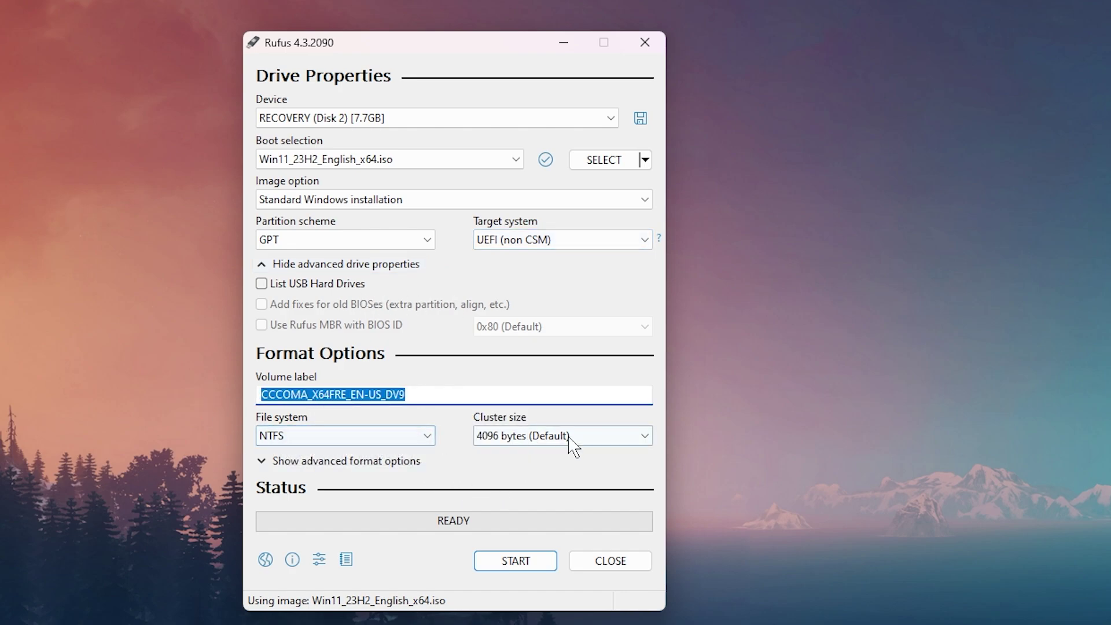
{"action": "left_click", "coordinate": [504, 566]}
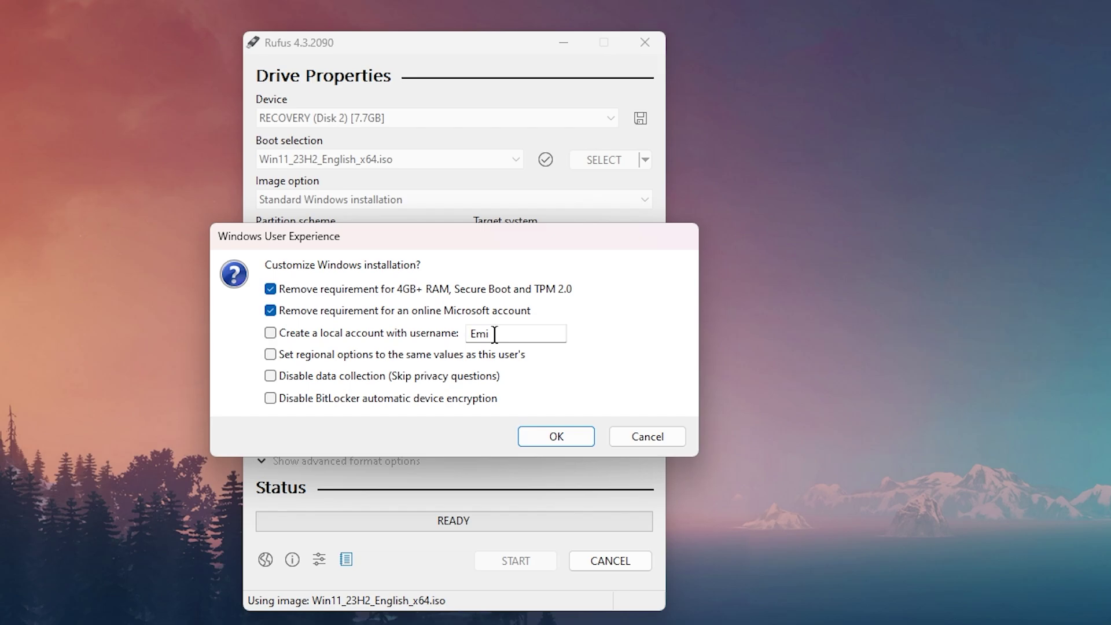
Select and then deselect the local account username text in the Windows User Experience dialog
{"action": "left_click_drag", "start_coordinate": [507, 333], "coordinate": [402, 339]}
{"action": "left_click", "coordinate": [514, 335]}
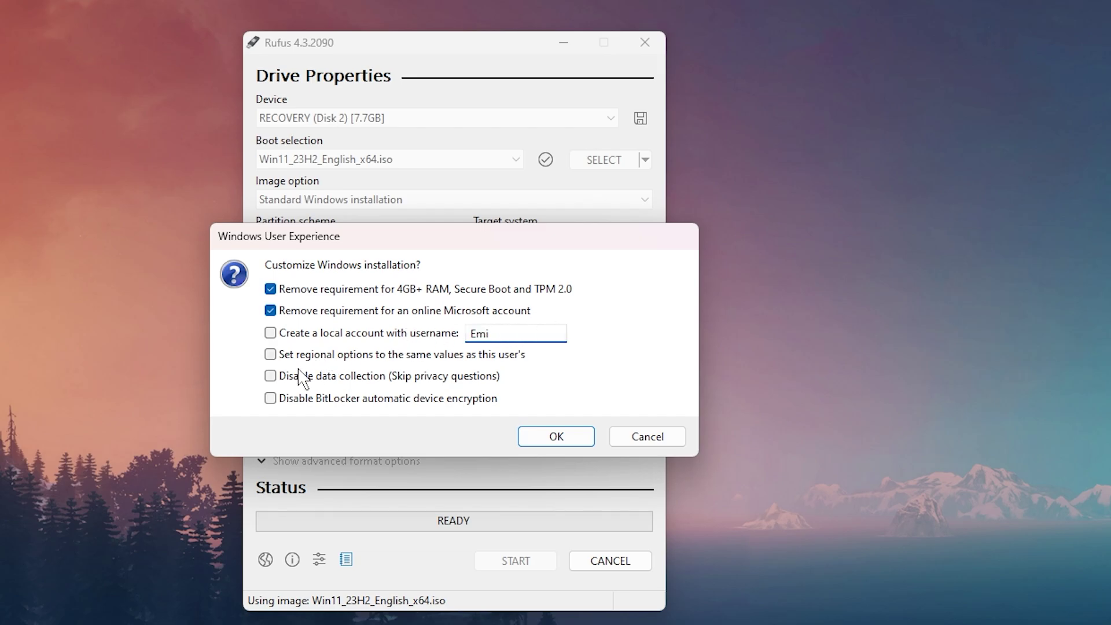